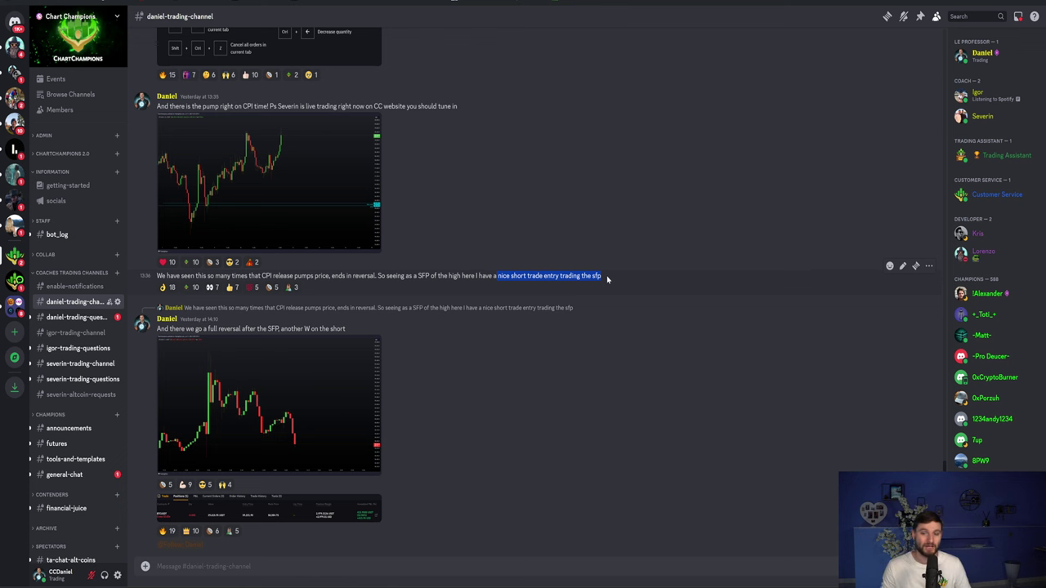
Highlight the 12 July Discord line about longing from the support level.
{"action": "left_click", "coordinate": [571, 287]}
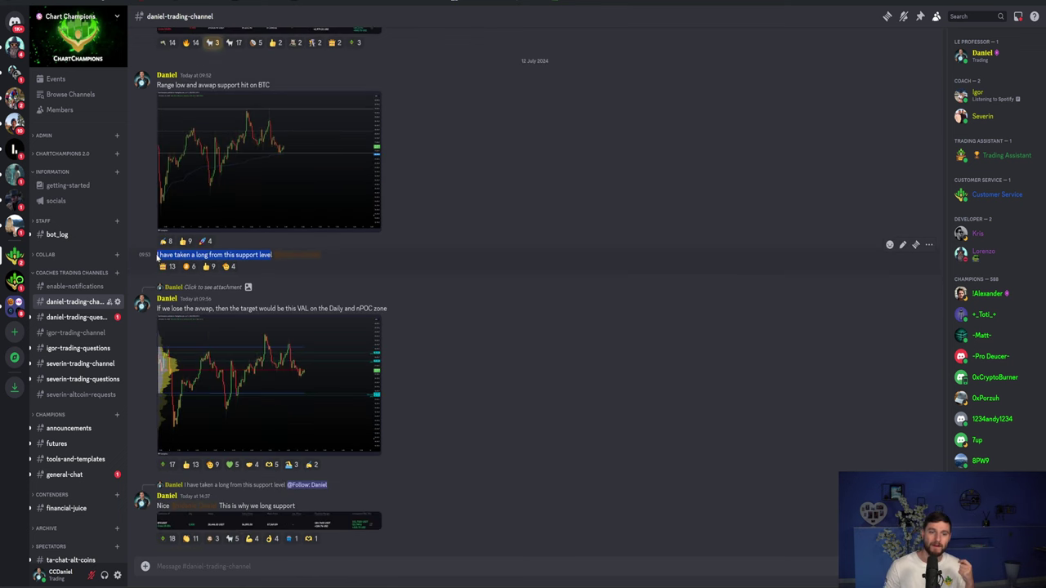
{"action": "left_click", "coordinate": [158, 256]}
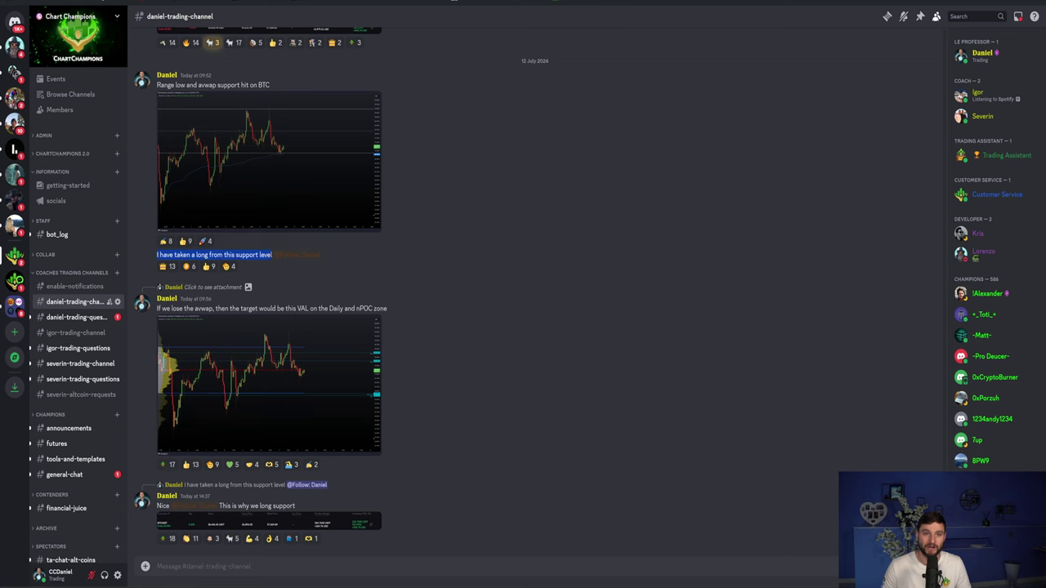
{"action": "left_click_drag", "start_coordinate": [156, 254], "coordinate": [260, 254]}
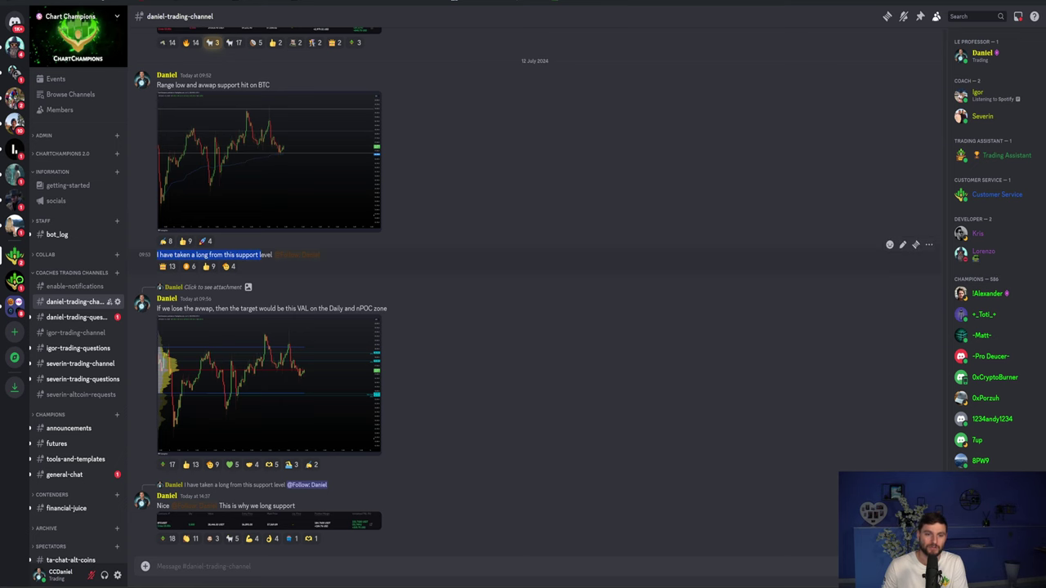
{"action": "left_click", "coordinate": [260, 255]}
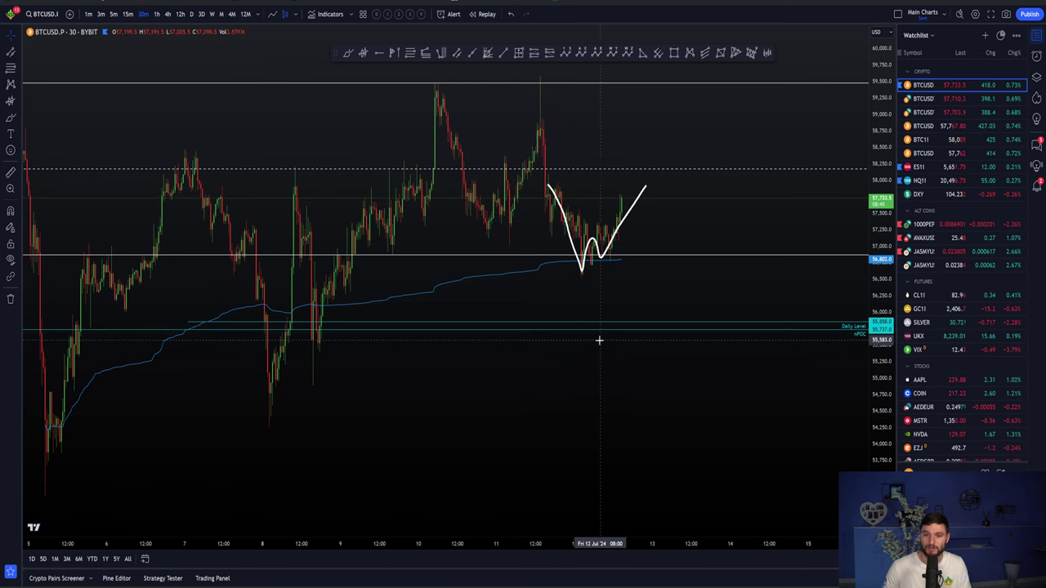
Zoom into the latest BTCUSD bounce off support, then zoom back out to show more days.
{"action": "scroll", "coordinate": [585, 245], "scroll_direction": "up", "scroll_amount": 2}
{"action": "scroll", "coordinate": [498, 291], "scroll_direction": "up", "scroll_amount": 2}
{"action": "scroll", "coordinate": [299, 320], "scroll_direction": "up", "scroll_amount": 1}
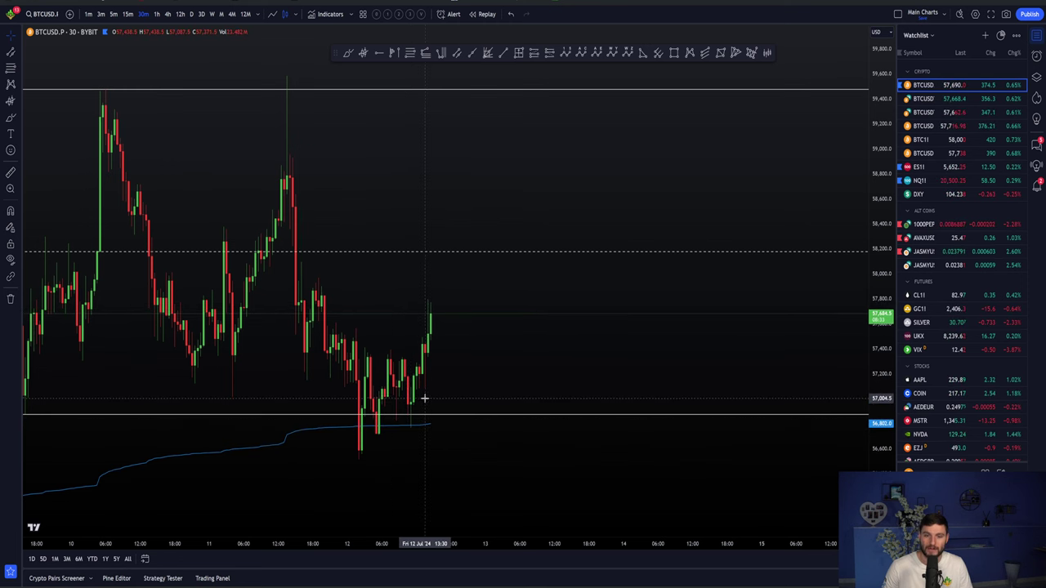
{"action": "scroll", "coordinate": [433, 414], "scroll_direction": "down", "scroll_amount": 3}
{"action": "left_click_drag", "start_coordinate": [707, 318], "coordinate": [684, 319]}
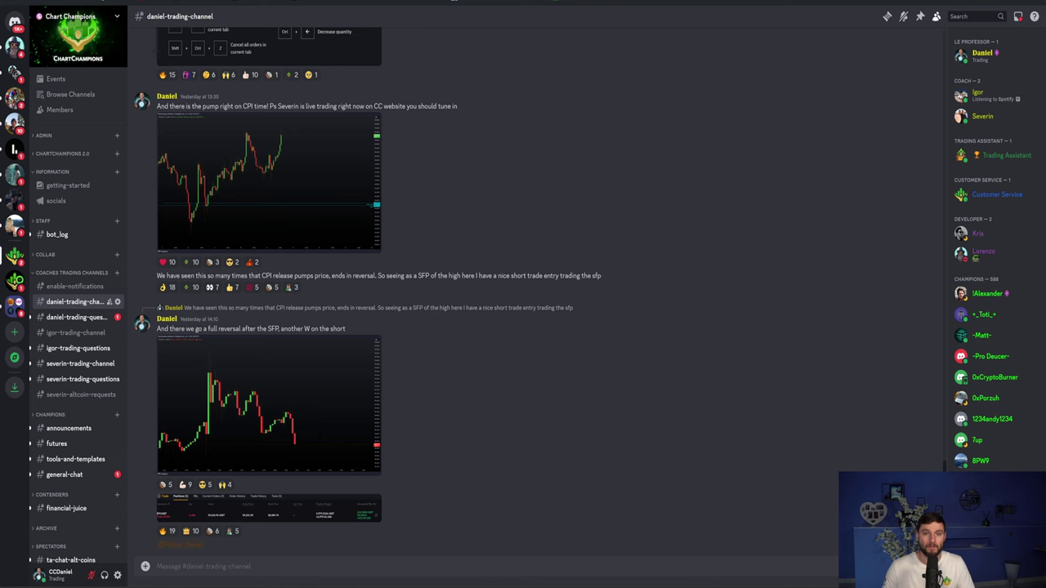
In Discord, highlight the SFP short-entry text and the 12 July line about taking a long.
{"action": "key", "text": "super+Tab"}
{"action": "left_click_drag", "start_coordinate": [353, 277], "coordinate": [616, 282]}
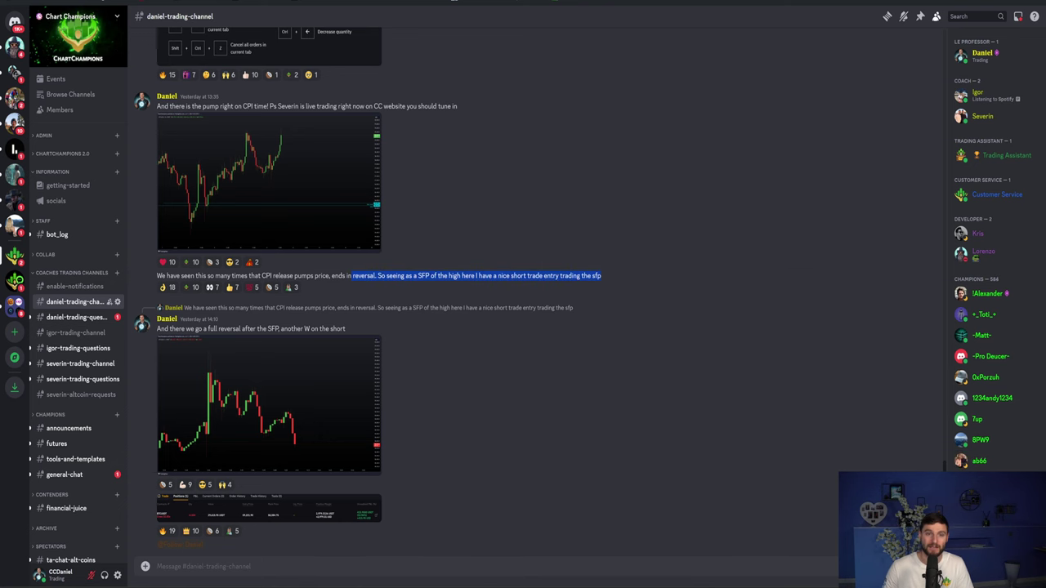
{"action": "scroll", "coordinate": [325, 54], "scroll_direction": "down", "scroll_amount": 10}
{"action": "left_click_drag", "start_coordinate": [159, 255], "coordinate": [234, 255]}
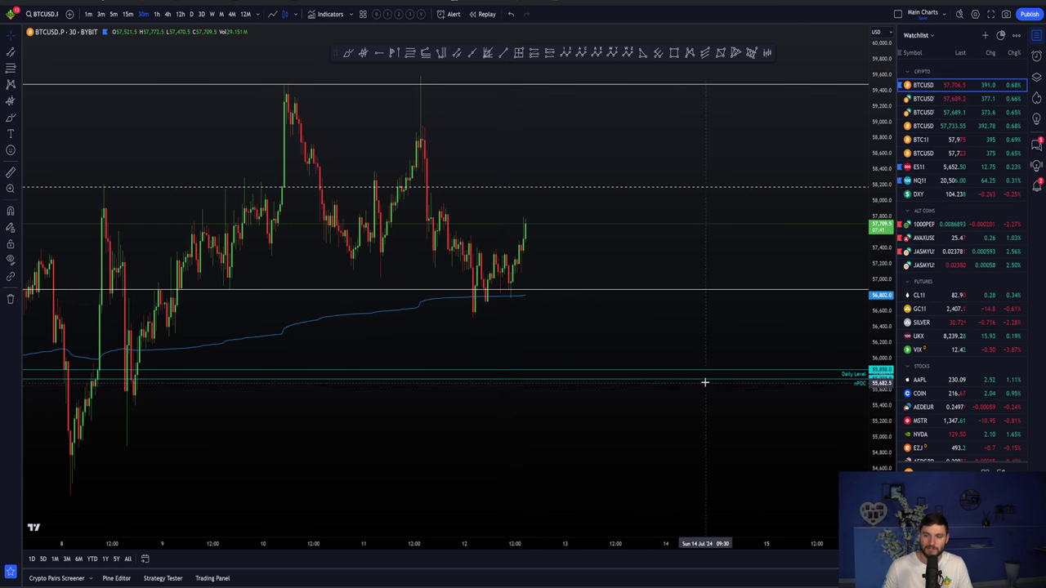
{"action": "left_click", "coordinate": [422, 78]}
{"action": "left_click", "coordinate": [604, 319]}
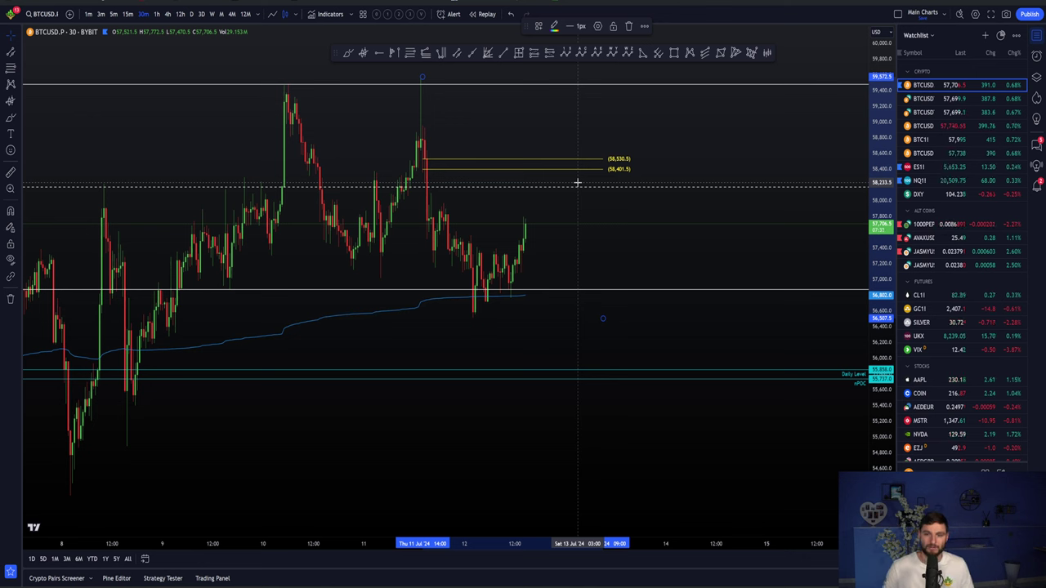
{"action": "key", "text": "Delete"}
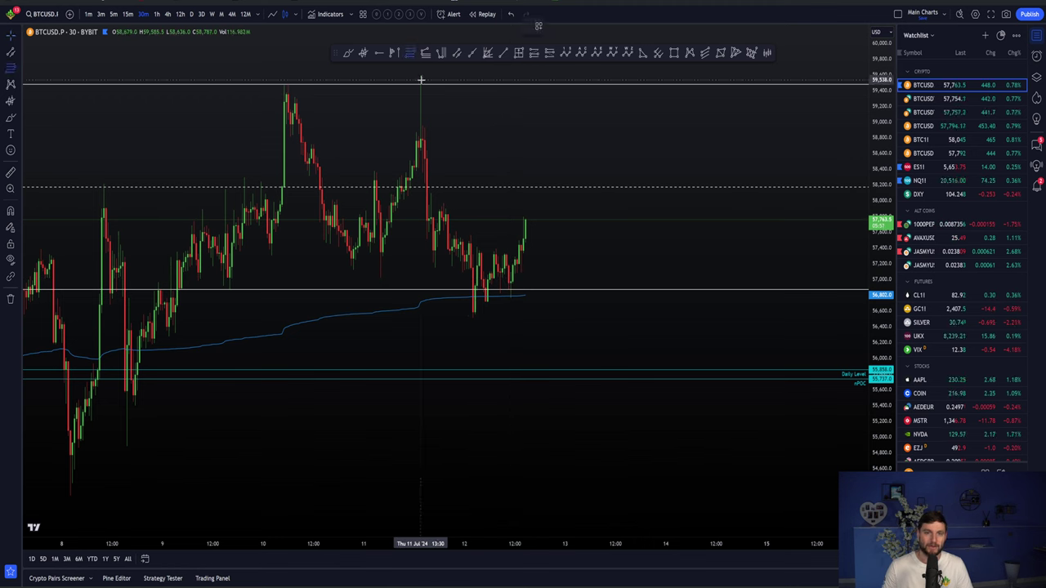
Draw a new Fibonacci retracement down from the swing high.
{"action": "left_click_drag", "start_coordinate": [422, 84], "coordinate": [596, 319]}
{"action": "left_click", "coordinate": [596, 319]}
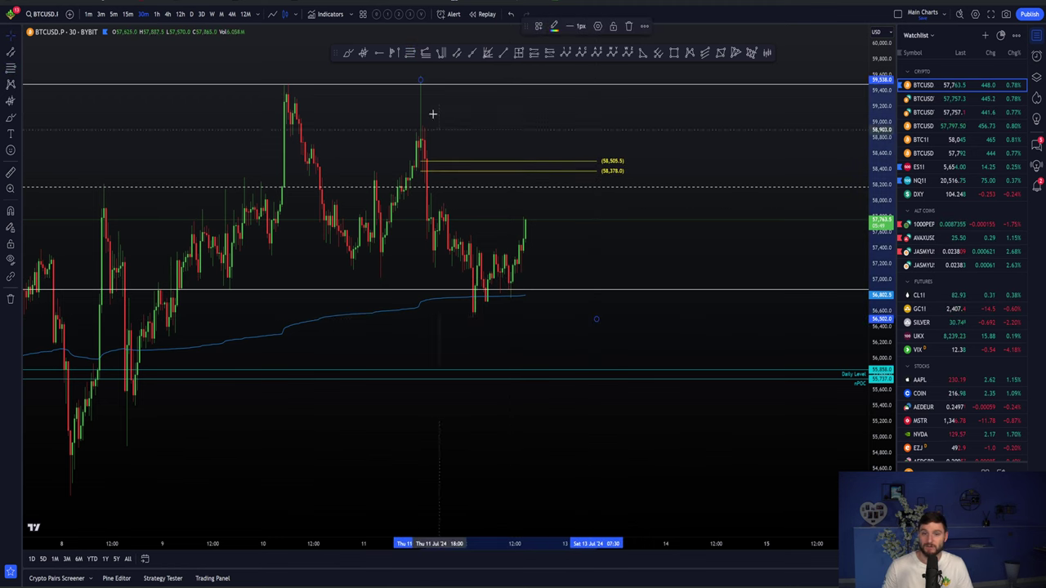
{"action": "left_click", "coordinate": [424, 80]}
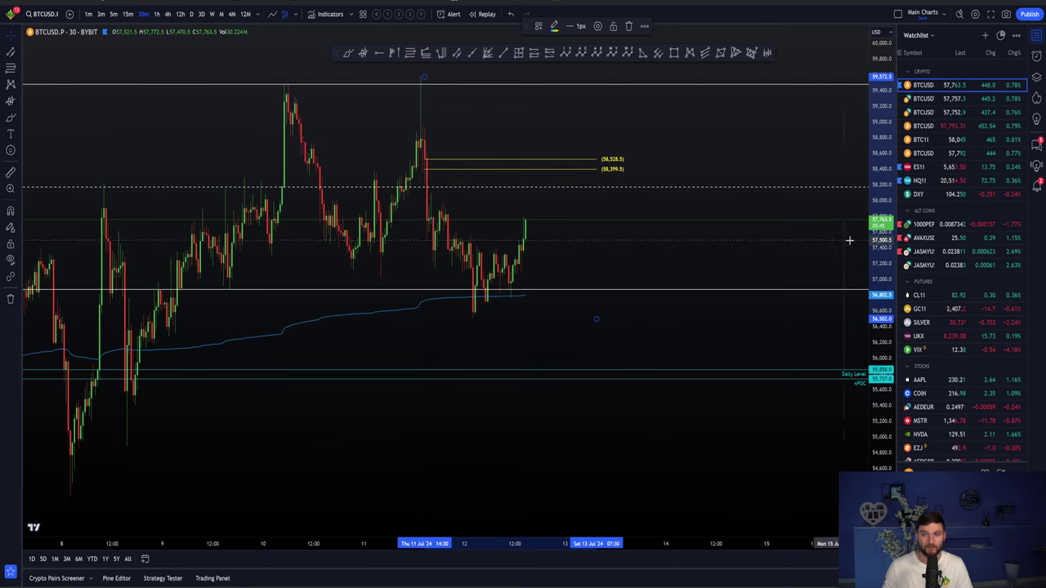
{"action": "left_click", "coordinate": [761, 262]}
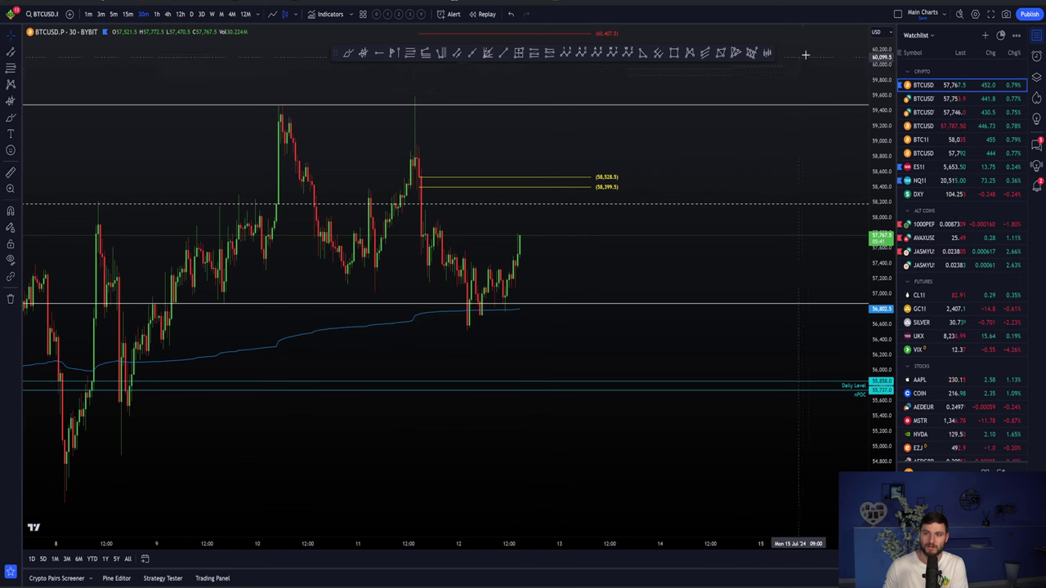
Refit the price scale and zoom out to show candles back to 4 July.
{"action": "left_click_drag", "start_coordinate": [817, 67], "coordinate": [793, 233]}
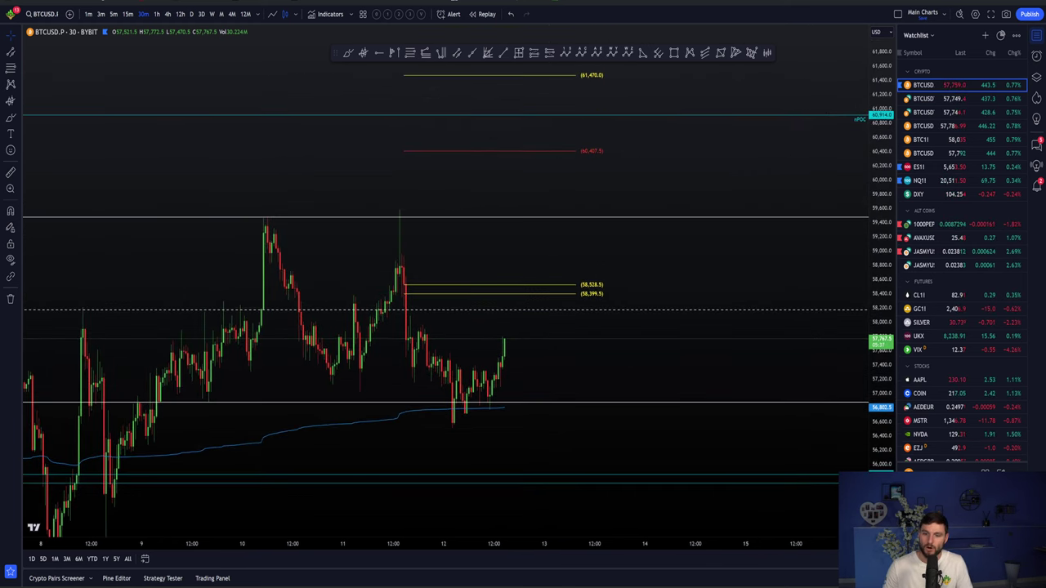
{"action": "double_click", "coordinate": [881, 245]}
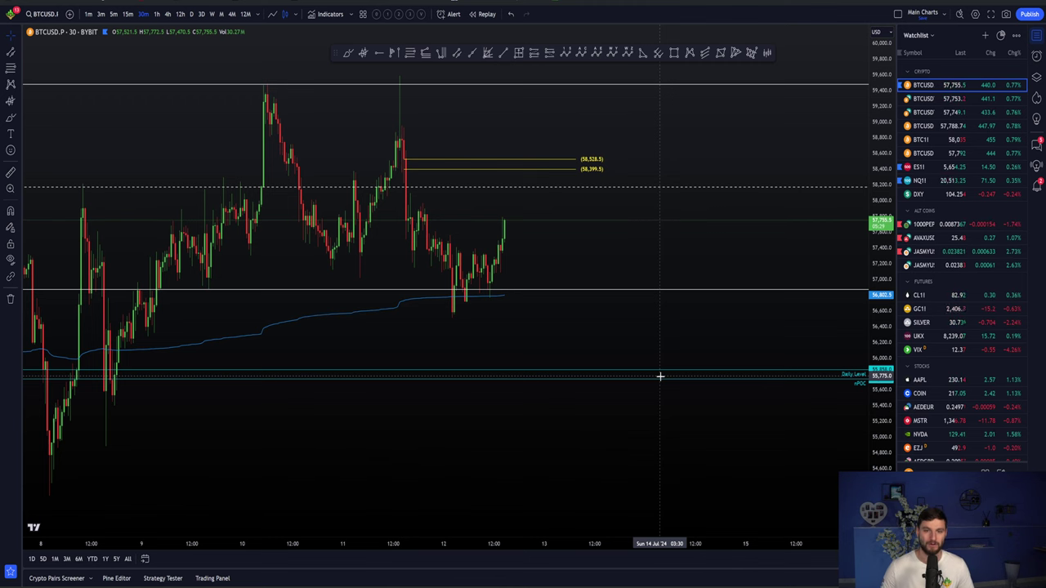
{"action": "scroll", "coordinate": [621, 343], "scroll_direction": "down", "scroll_amount": 3}
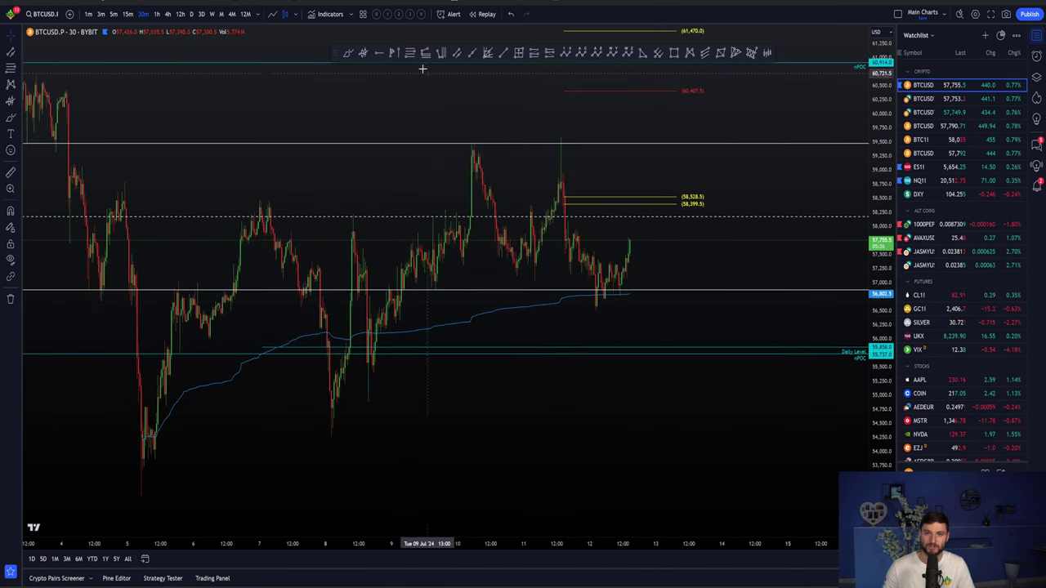
Draw a fixed-range volume profile from the 4 July candle to the latest candle.
{"action": "left_click", "coordinate": [393, 52]}
{"action": "left_click_drag", "start_coordinate": [629, 176], "coordinate": [70, 144]}
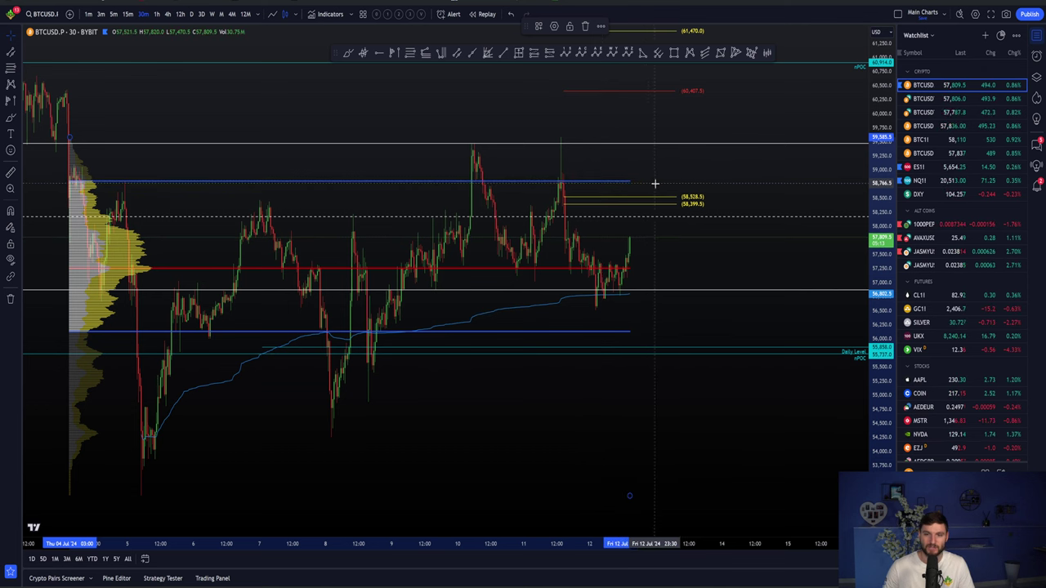
{"action": "scroll", "coordinate": [672, 182], "scroll_direction": "up", "scroll_amount": 2}
{"action": "scroll", "coordinate": [738, 358], "scroll_direction": "down", "scroll_amount": 2}
{"action": "scroll", "coordinate": [752, 374], "scroll_direction": "right", "scroll_amount": 2}
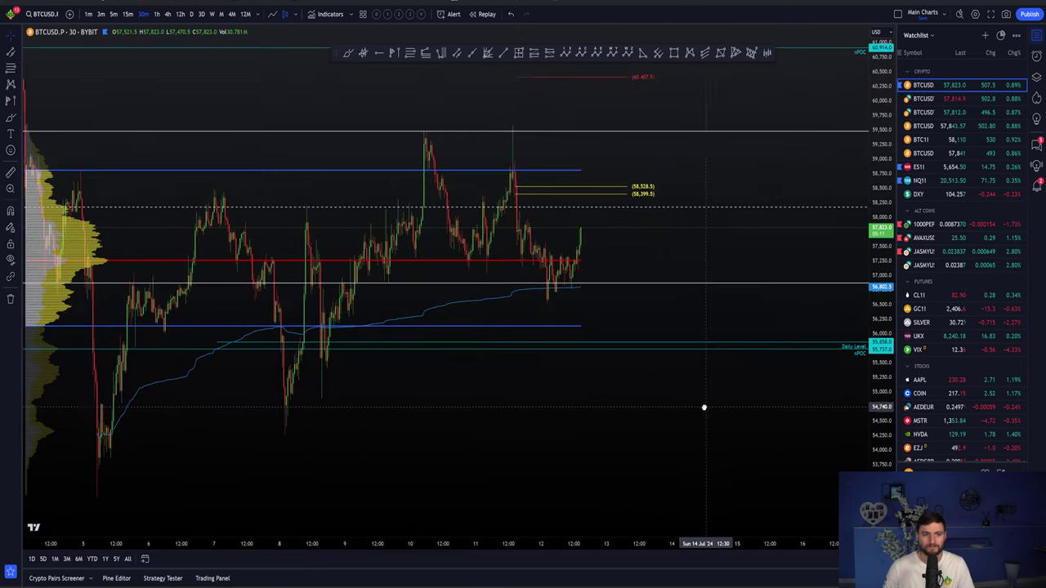
Pan the BTCUSD chart slightly left toward the latest candles.
{"action": "left_click_drag", "start_coordinate": [704, 407], "coordinate": [692, 406]}
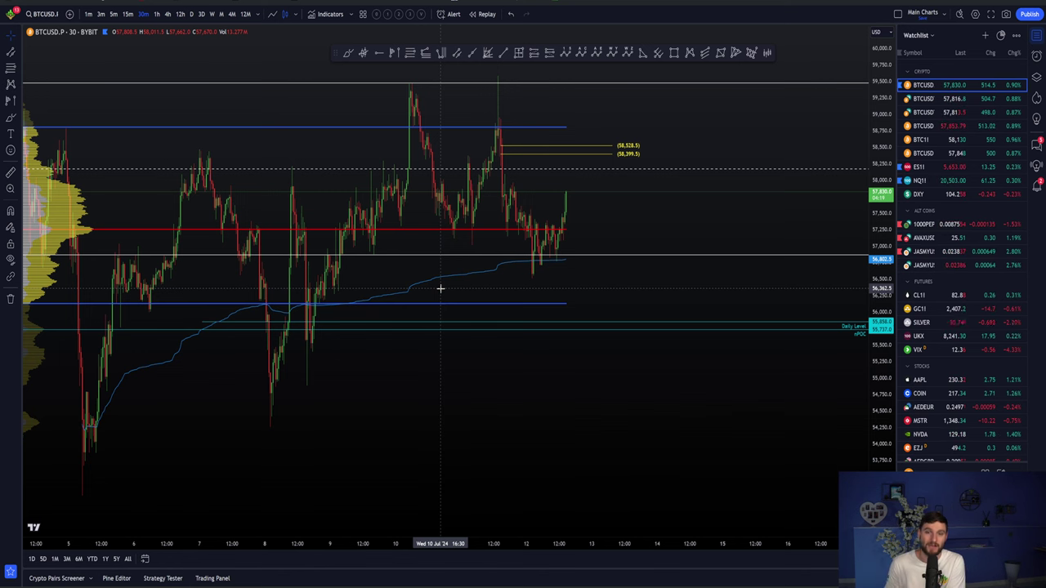
Zoom and pan so the latest candles sit mid-view with empty space on the right.
{"action": "scroll", "coordinate": [442, 282], "scroll_direction": "up", "scroll_amount": 2}
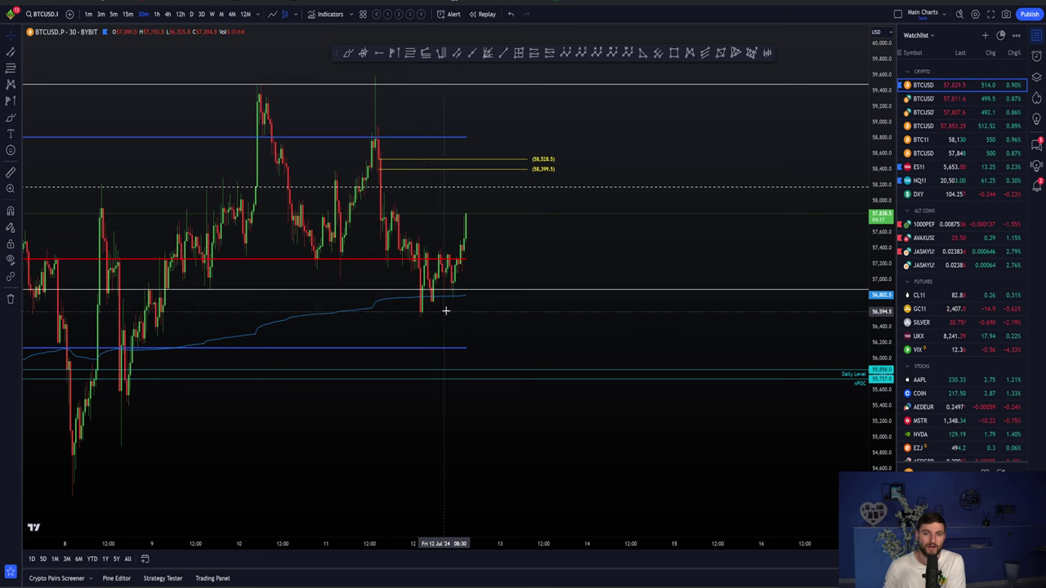
{"action": "scroll", "coordinate": [432, 155], "scroll_direction": "up", "scroll_amount": 1}
{"action": "scroll", "coordinate": [458, 245], "scroll_direction": "up", "scroll_amount": 1}
{"action": "left_click_drag", "start_coordinate": [485, 292], "coordinate": [619, 299]}
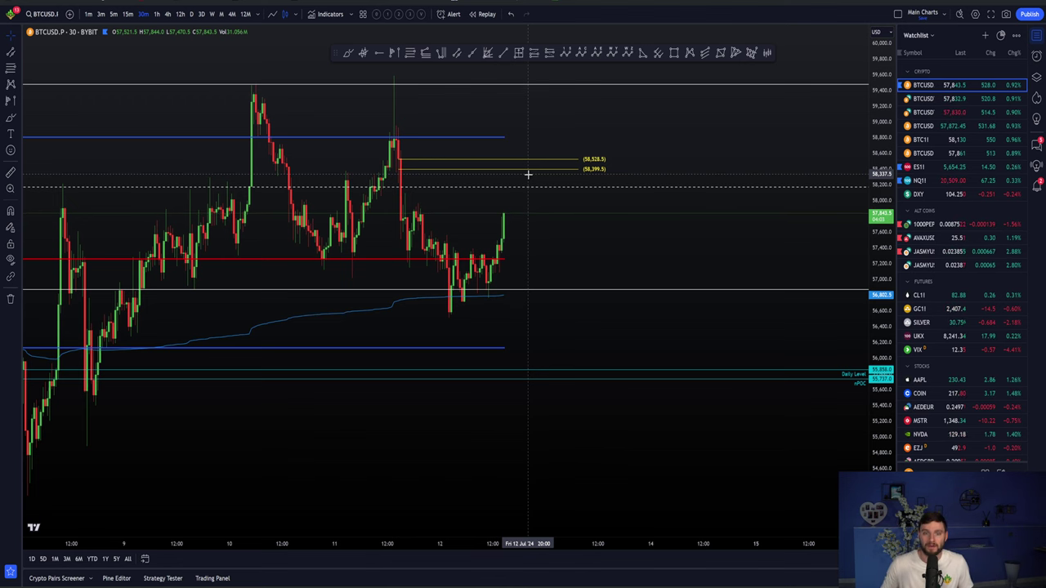
{"action": "scroll", "coordinate": [570, 211], "scroll_direction": "down", "scroll_amount": 1}
{"action": "scroll", "coordinate": [621, 232], "scroll_direction": "right", "scroll_amount": 1}
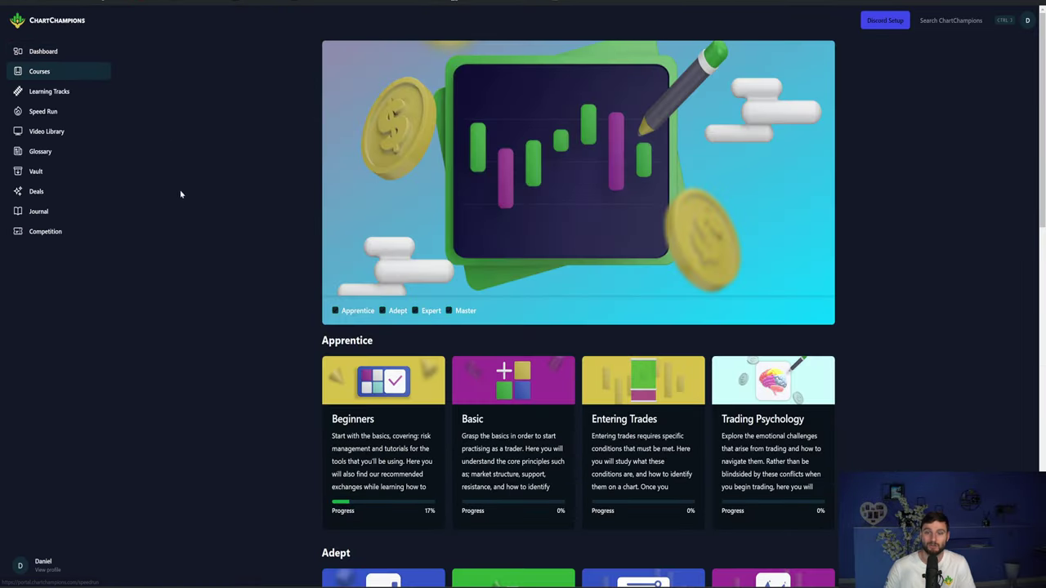
{"action": "scroll", "coordinate": [240, 191], "scroll_direction": "down", "scroll_amount": 8}
{"action": "scroll", "coordinate": [242, 283], "scroll_direction": "down", "scroll_amount": 4}
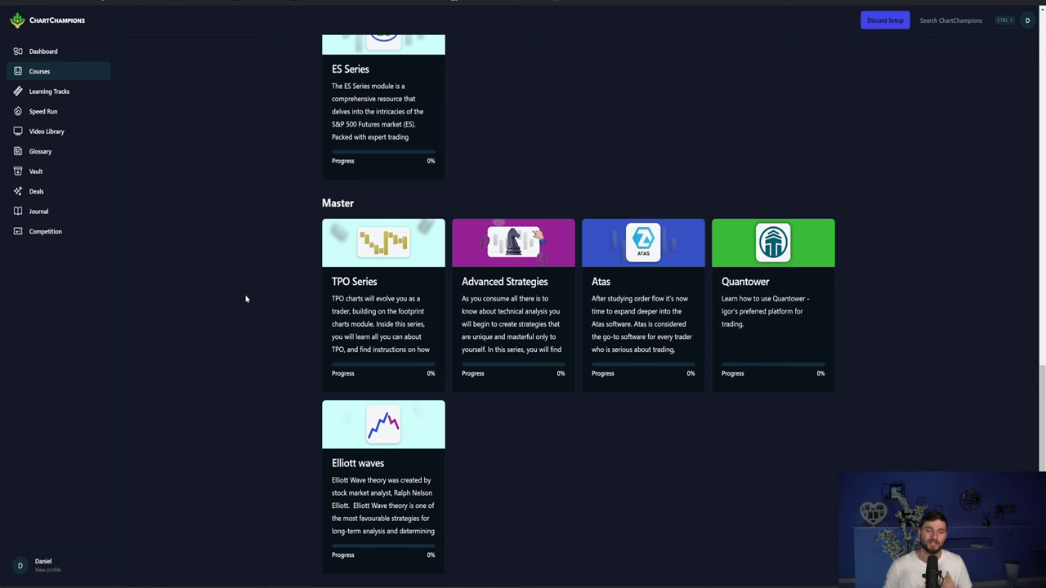
{"action": "scroll", "coordinate": [245, 296], "scroll_direction": "up", "scroll_amount": 1}
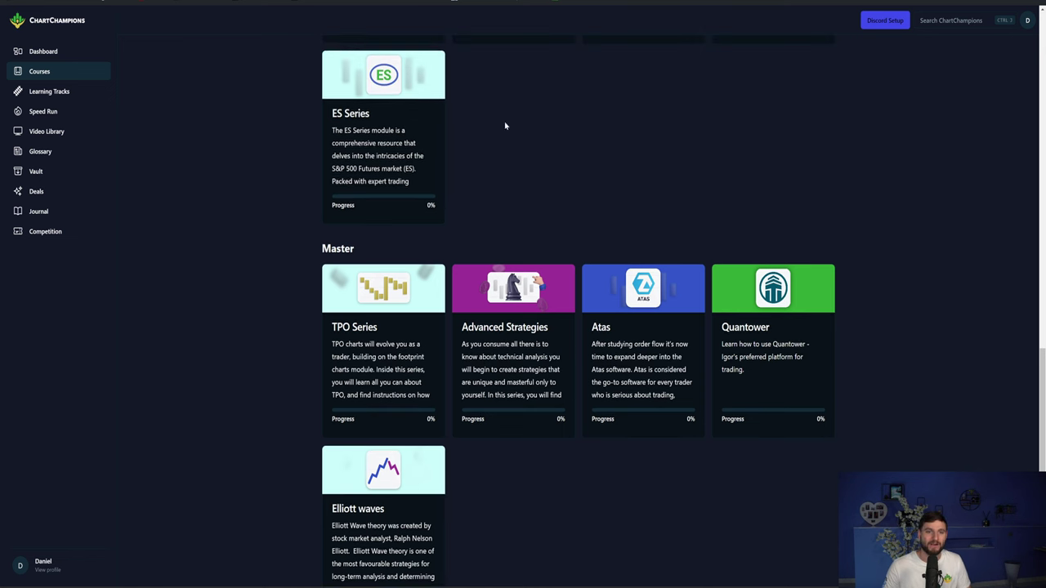
{"action": "scroll", "coordinate": [530, 330], "scroll_direction": "up", "scroll_amount": 3}
{"action": "scroll", "coordinate": [276, 260], "scroll_direction": "up", "scroll_amount": 3}
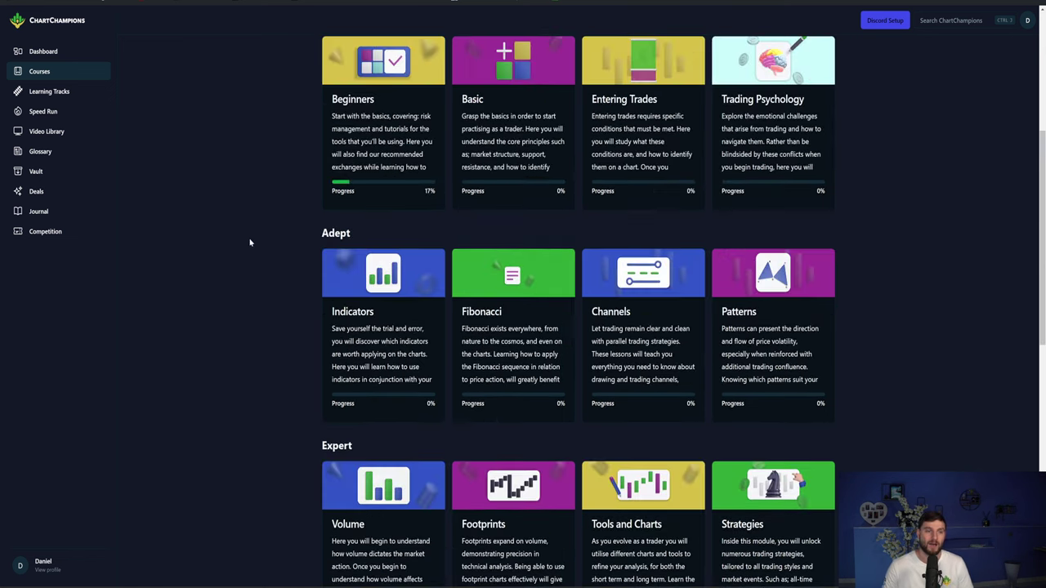
Open the Video Library and scroll down to the Champions Stream, Live Trading and Altcoin trades rows.
{"action": "left_click", "coordinate": [56, 132]}
{"action": "scroll", "coordinate": [392, 270], "scroll_direction": "down", "scroll_amount": 3}
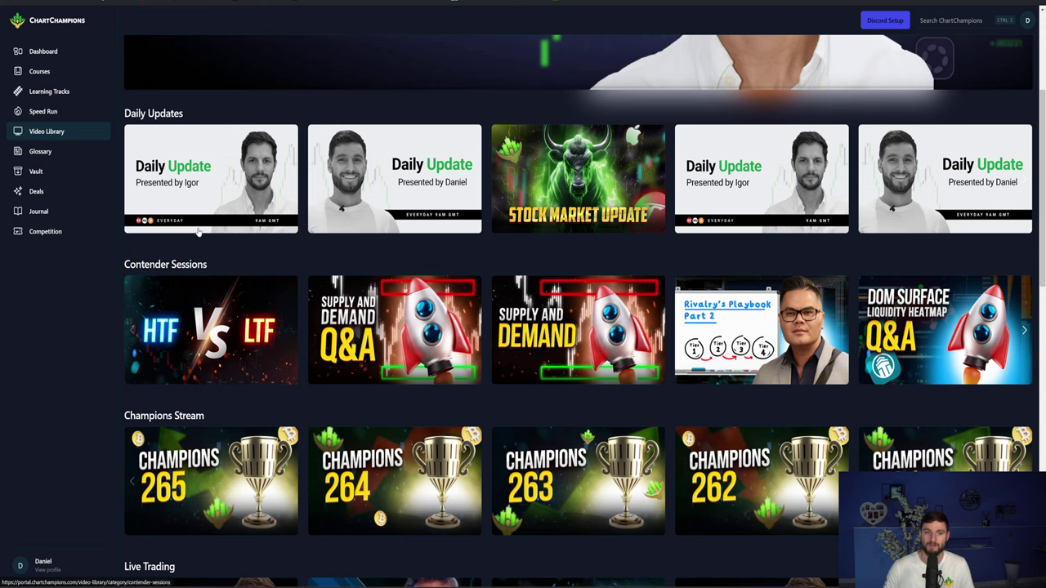
{"action": "scroll", "coordinate": [245, 311], "scroll_direction": "down", "scroll_amount": 2}
{"action": "scroll", "coordinate": [327, 335], "scroll_direction": "down", "scroll_amount": 2}
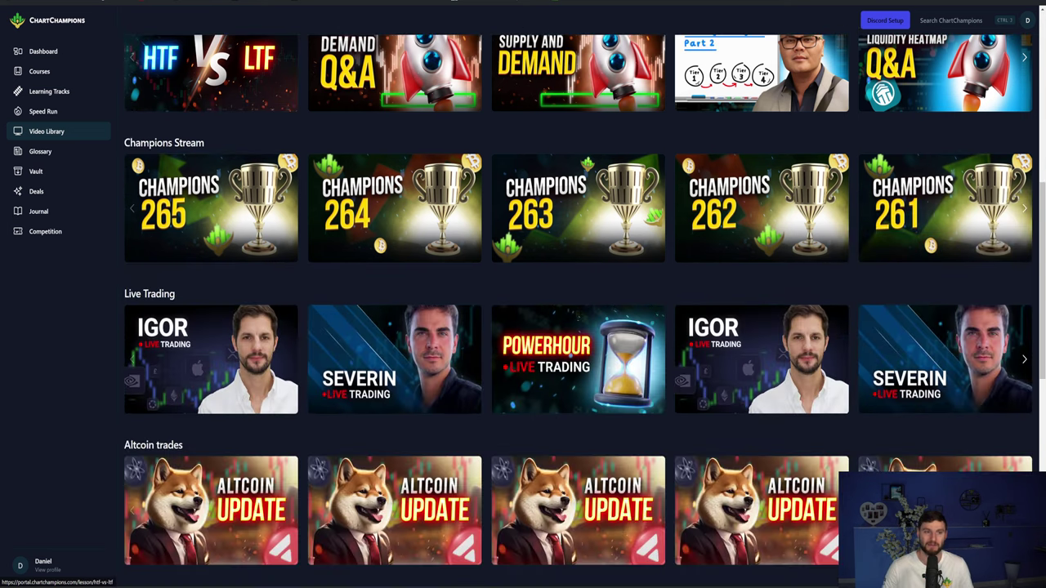